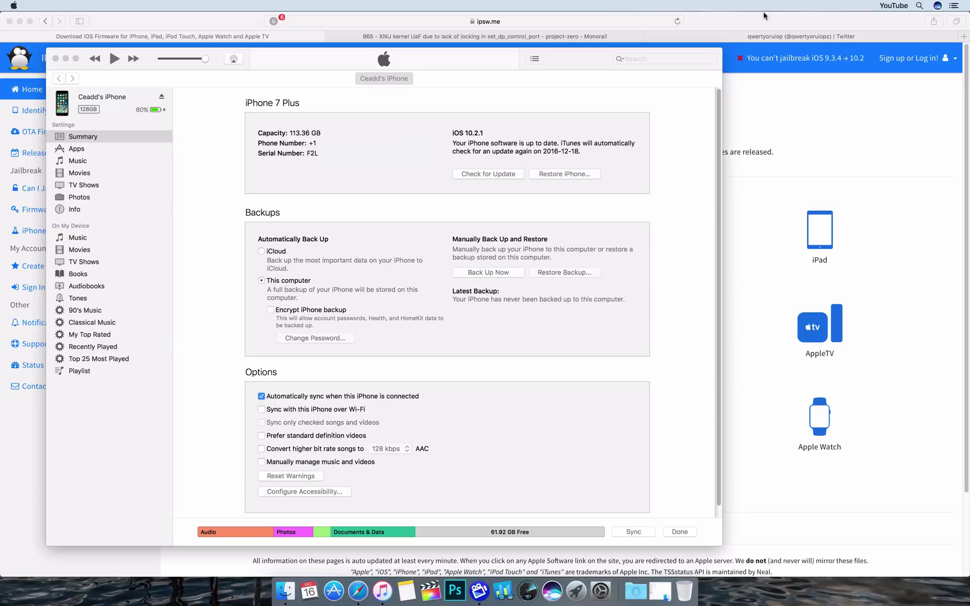
# Bring up Issue 965 and read down to Comment 2's Xcode build steps for mach_portal on iOS 10.1.1
pyautogui.click(525, 36)
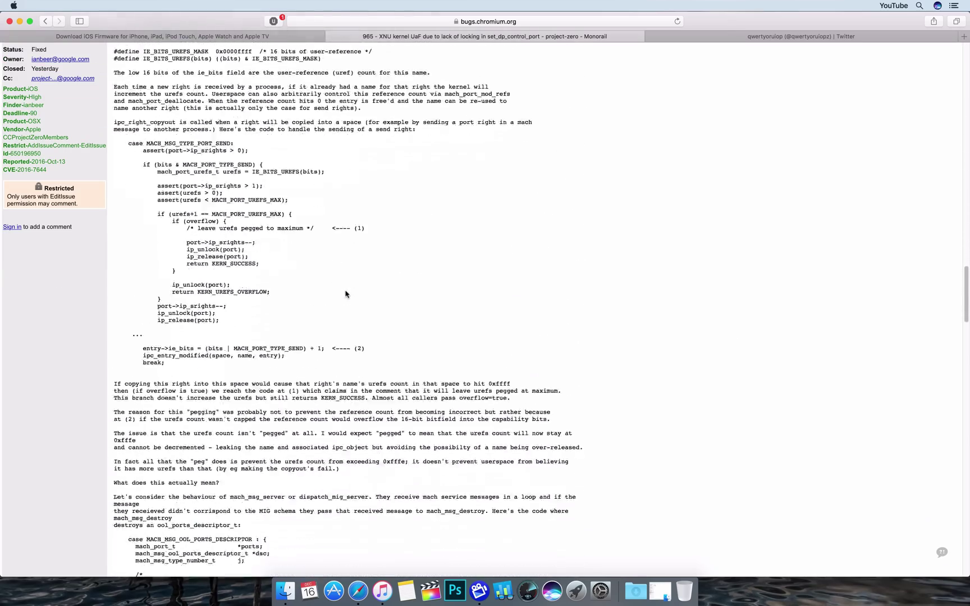
pyautogui.scroll(-20, 345, 294)
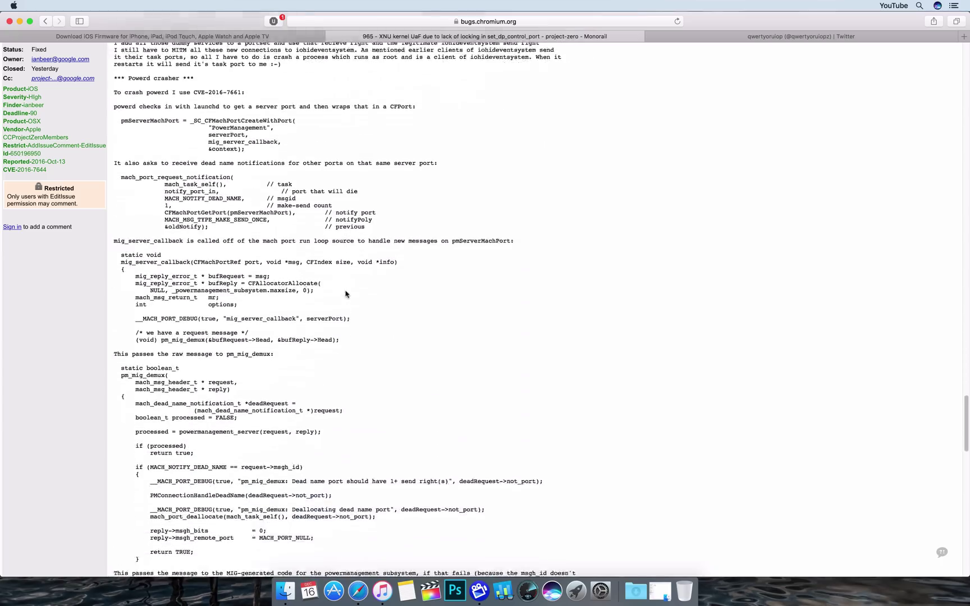
pyautogui.scroll(-20, 345, 294)
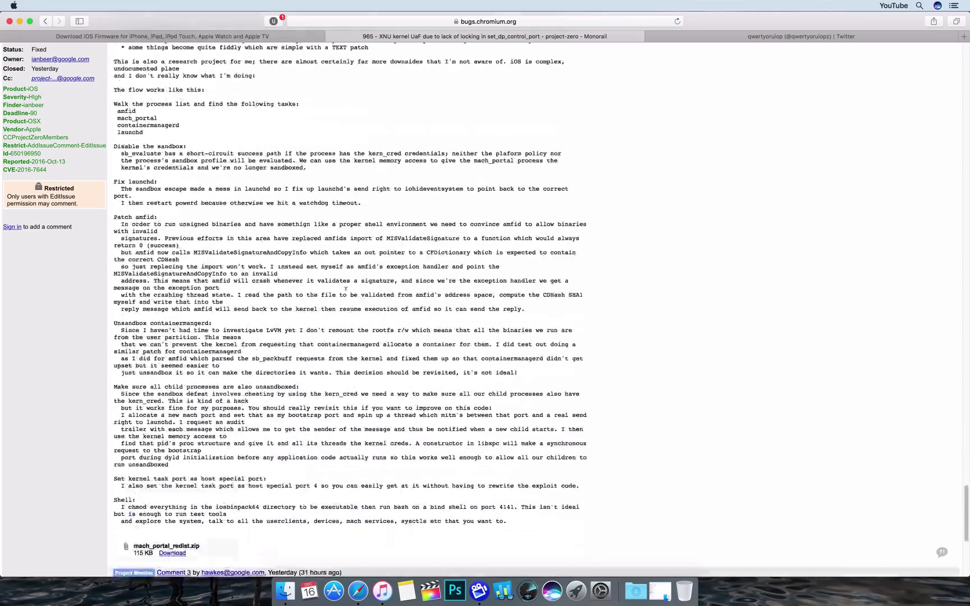
pyautogui.scroll(-10, 346, 288)
pyautogui.scroll(20, 346, 290)
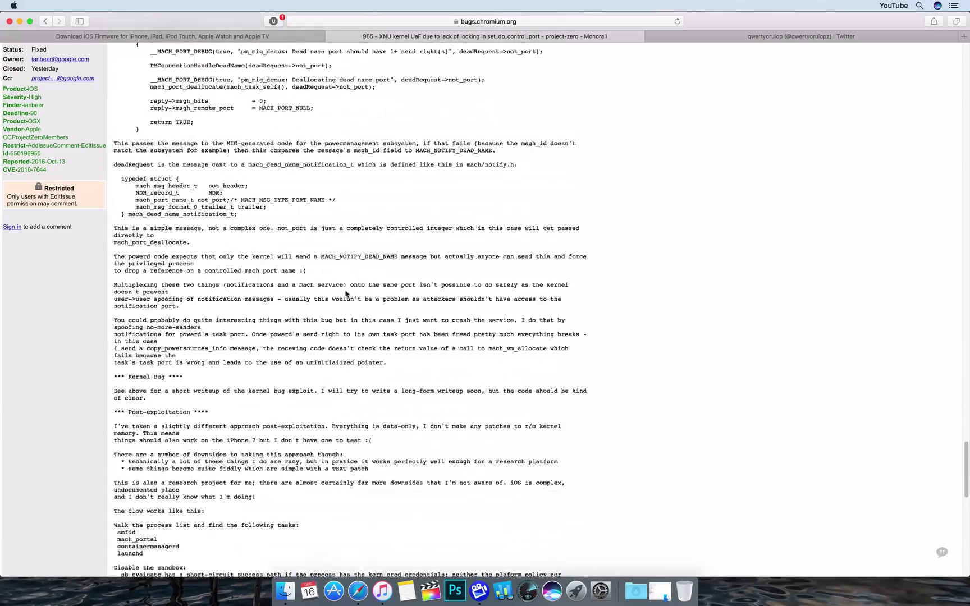
pyautogui.scroll(20, 346, 293)
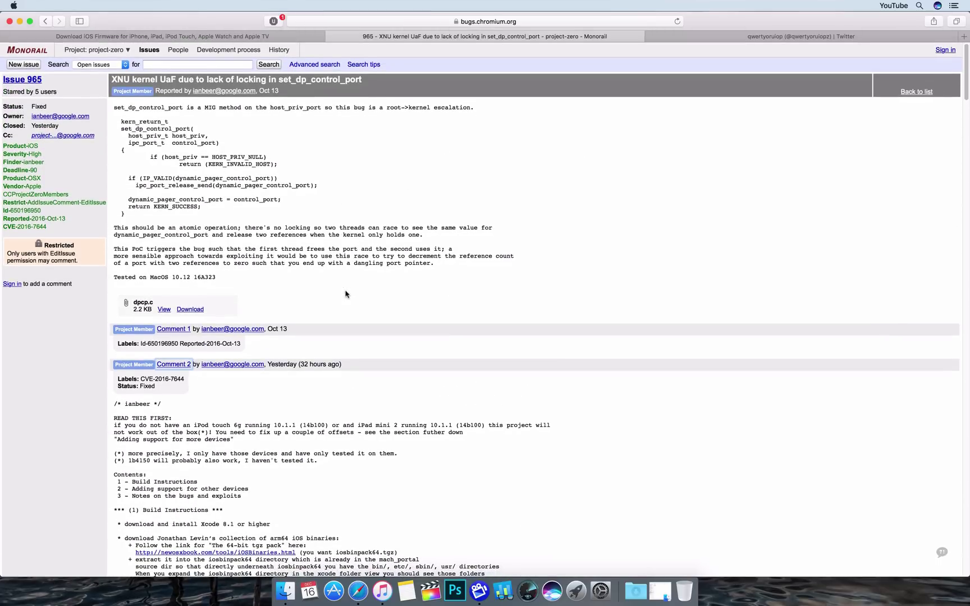
pyautogui.scroll(-5, 357, 495)
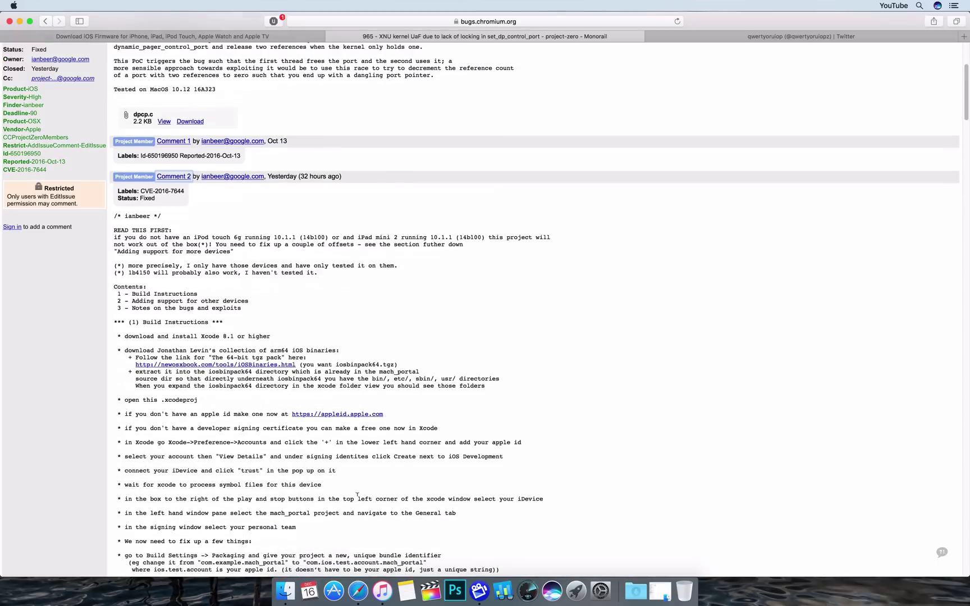
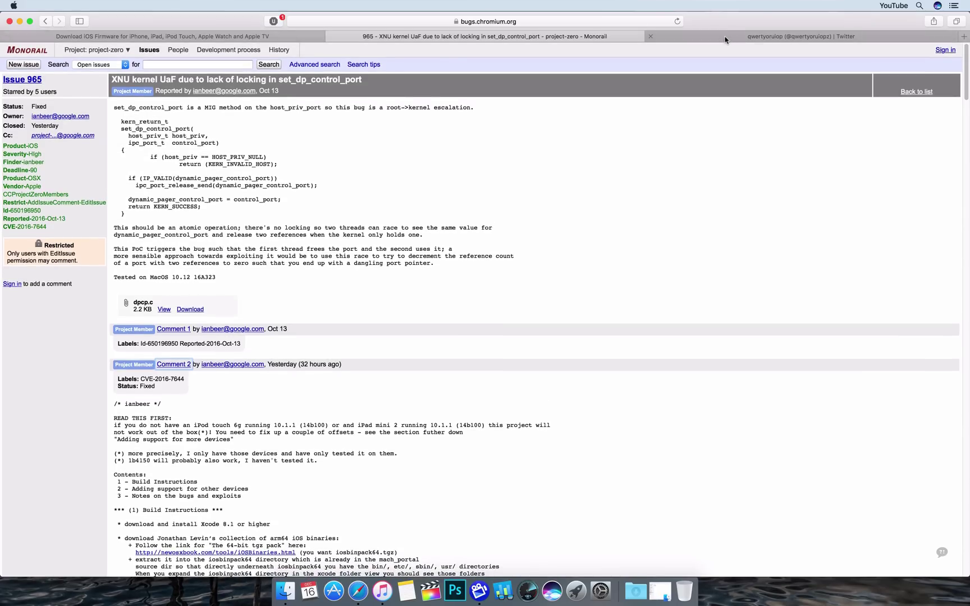
# Switch to the Twitter tab to read the researcher's recent tweets
pyautogui.click(725, 38)
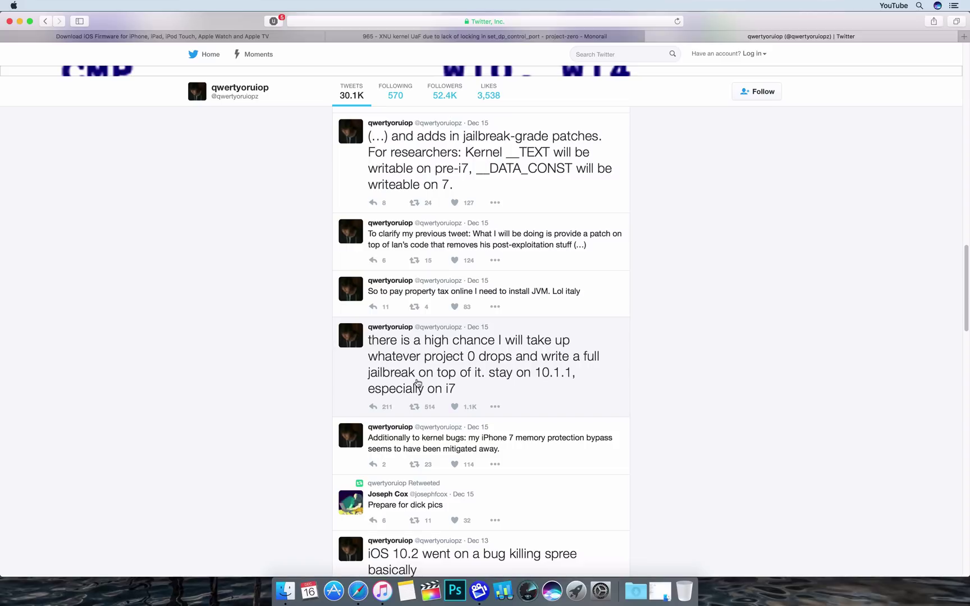
pyautogui.click(288, 38)
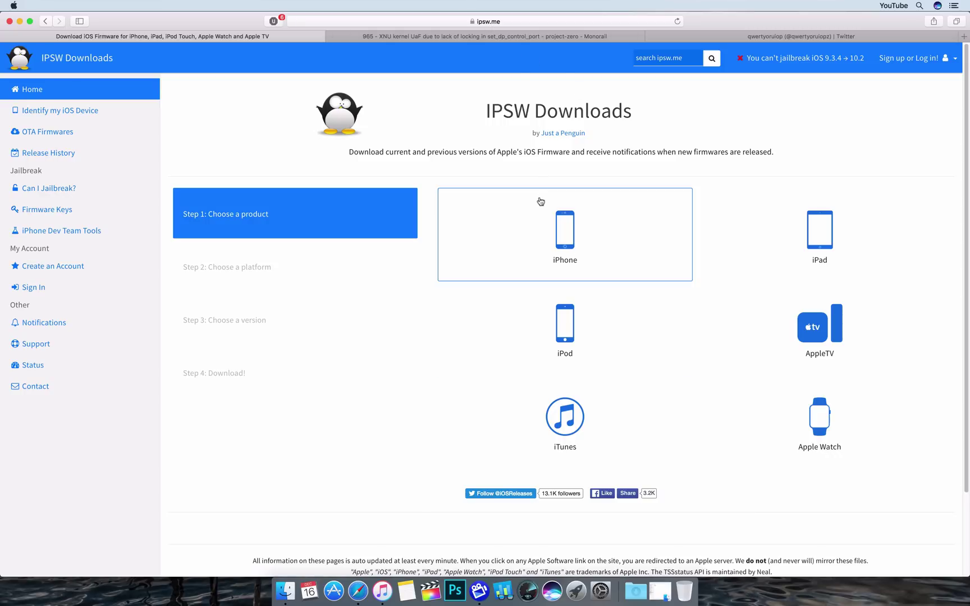
# List iPhone 7 Plus (GSM) firmware on IPSW Downloads, check the downloaded IPSW, then launch iTunes
pyautogui.click(560, 218)
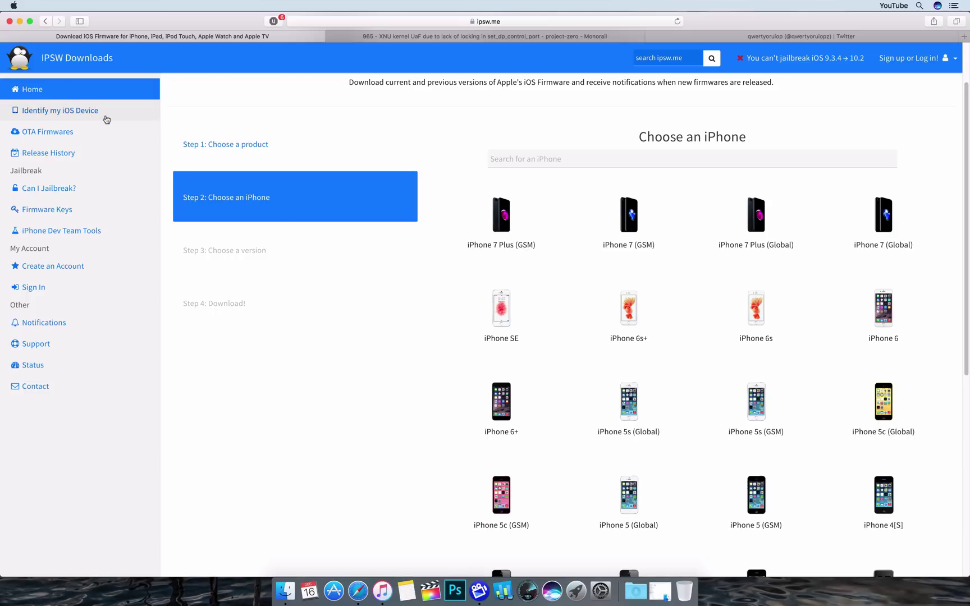
pyautogui.click(489, 235)
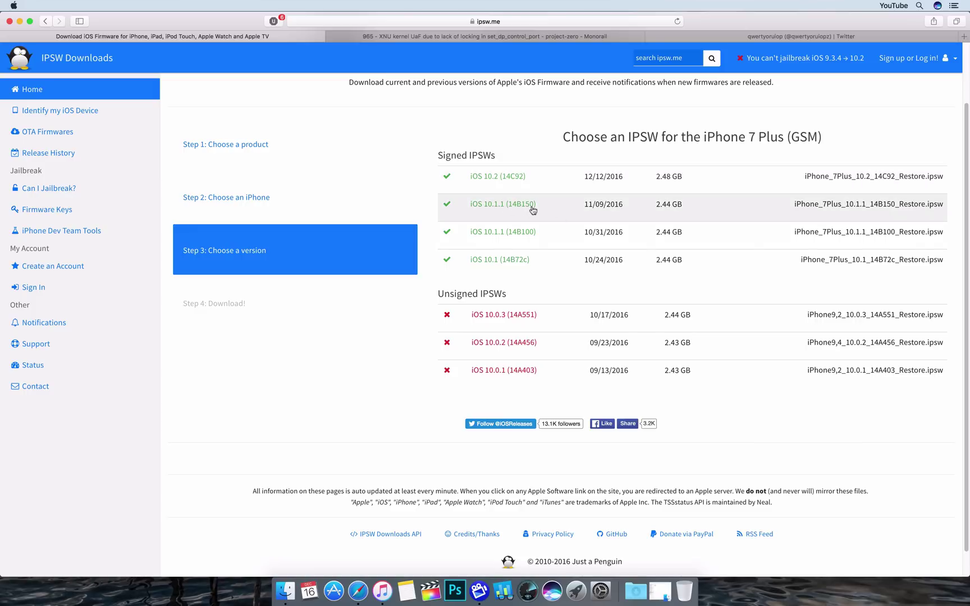
pyautogui.click(638, 593)
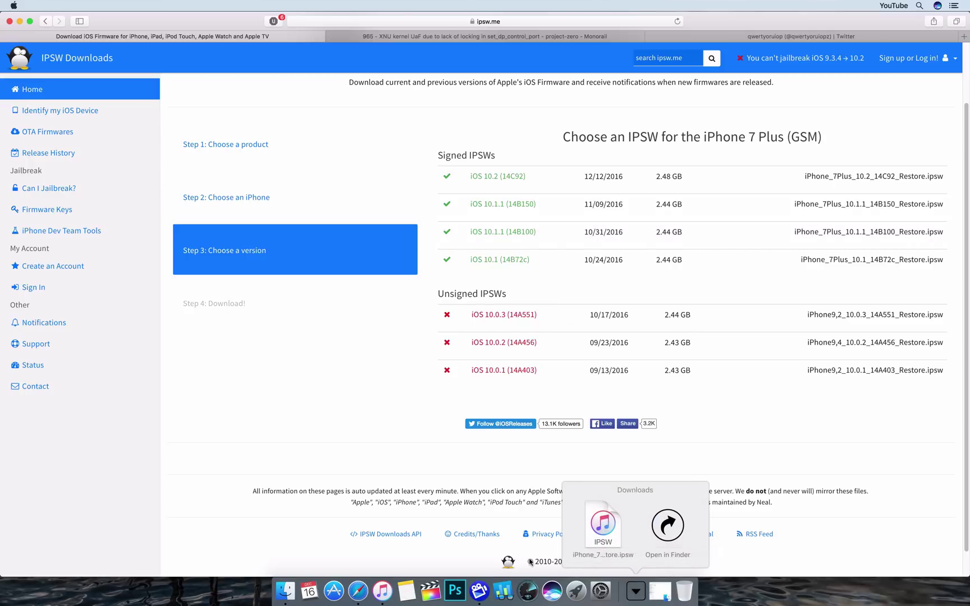
pyautogui.click(383, 590)
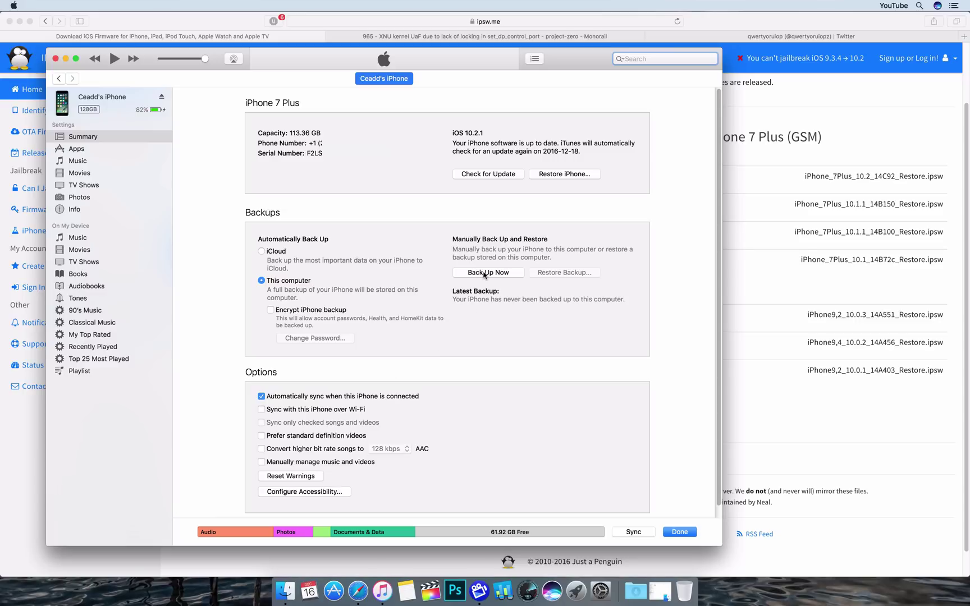
# Back up the iPhone and transfer its purchases, skipping the backup stage of the sync
pyautogui.scroll(1, 484, 275)
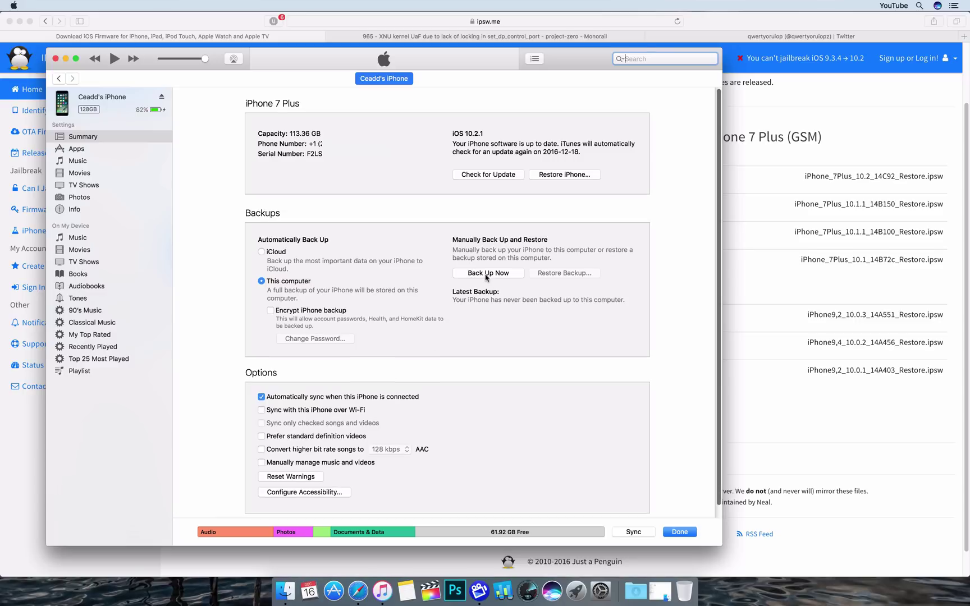
pyautogui.click(485, 274)
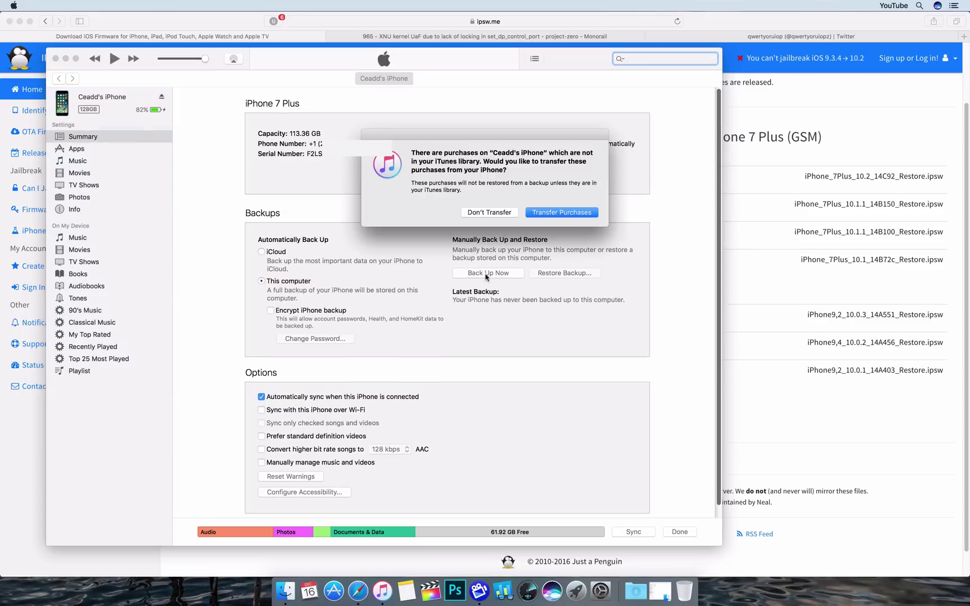
pyautogui.click(544, 217)
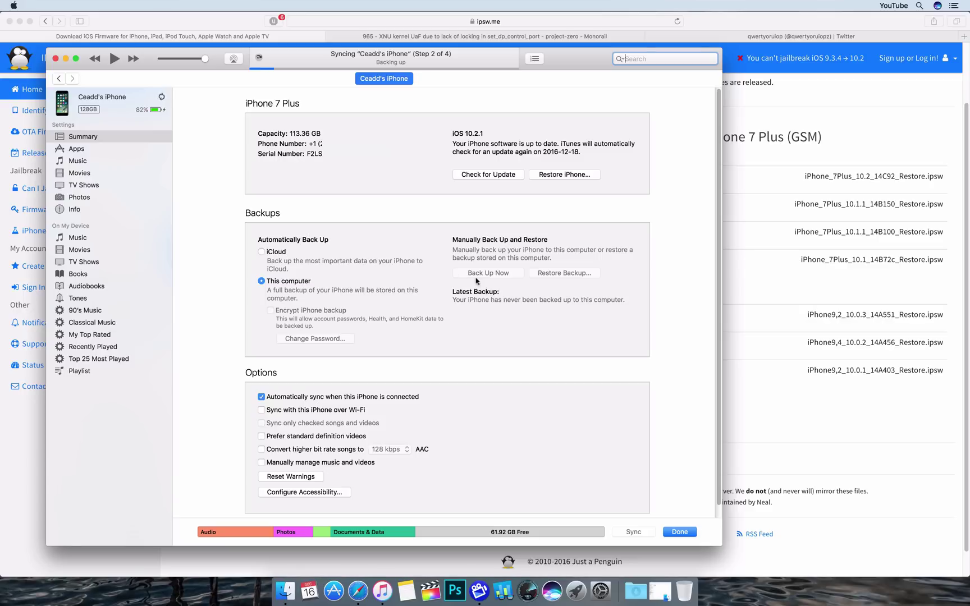
pyautogui.click(260, 58)
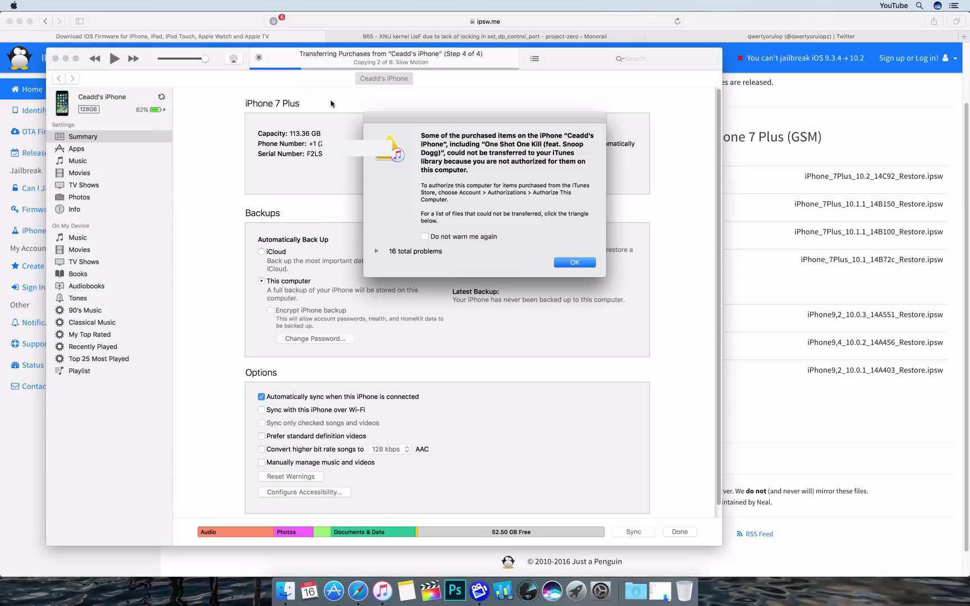
# Dismiss the purchase warning, then cancel both the restore file chooser and the backup-before-restore prompt
pyautogui.click(575, 262)
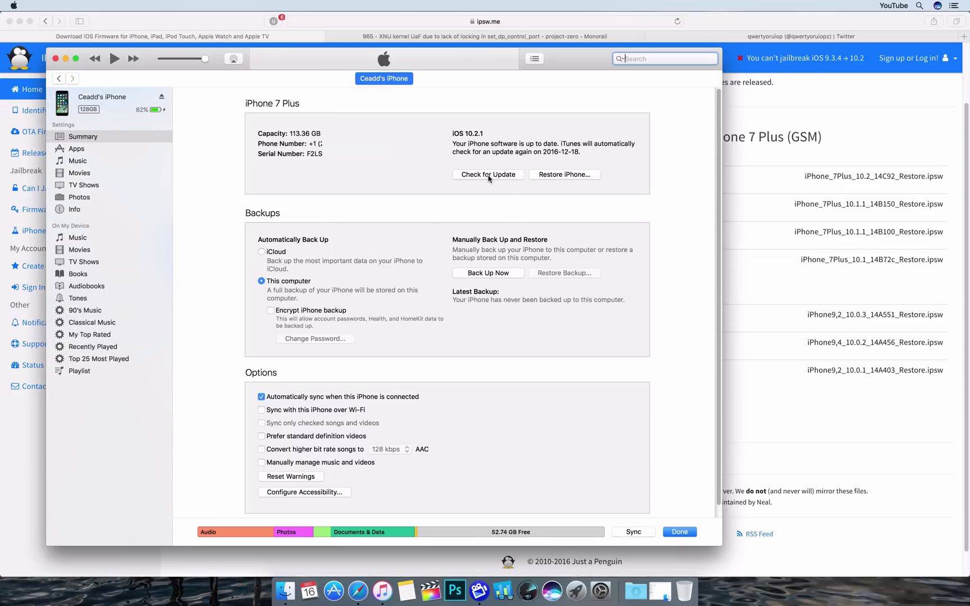
pyautogui.keyDown('alt'); pyautogui.click(559, 178); pyautogui.keyUp('alt')
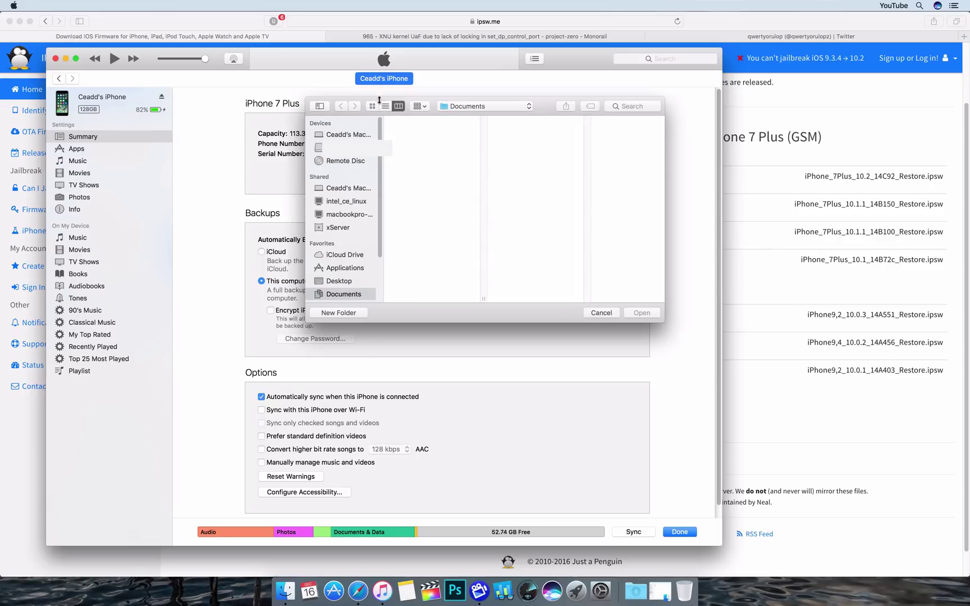
pyautogui.moveTo(387, 104); pyautogui.dragTo(356, 206)
pyautogui.scroll(-3, 326, 362)
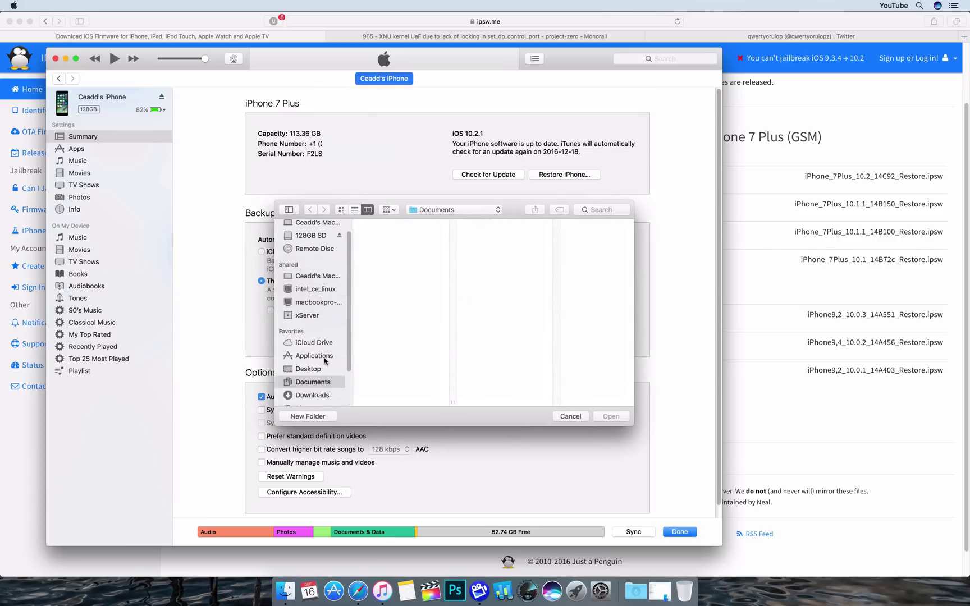
pyautogui.click(574, 418)
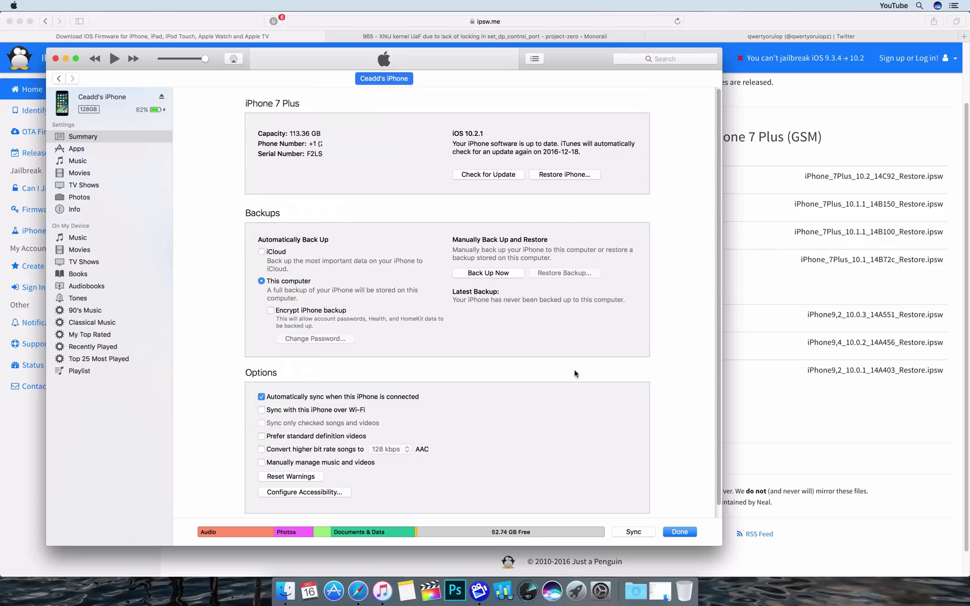
pyautogui.click(562, 175)
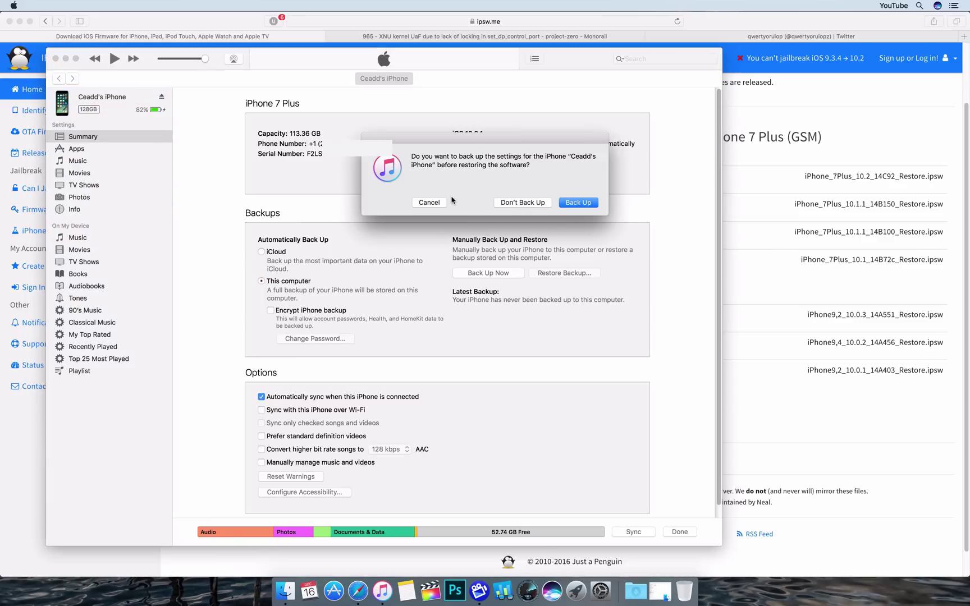
pyautogui.click(430, 206)
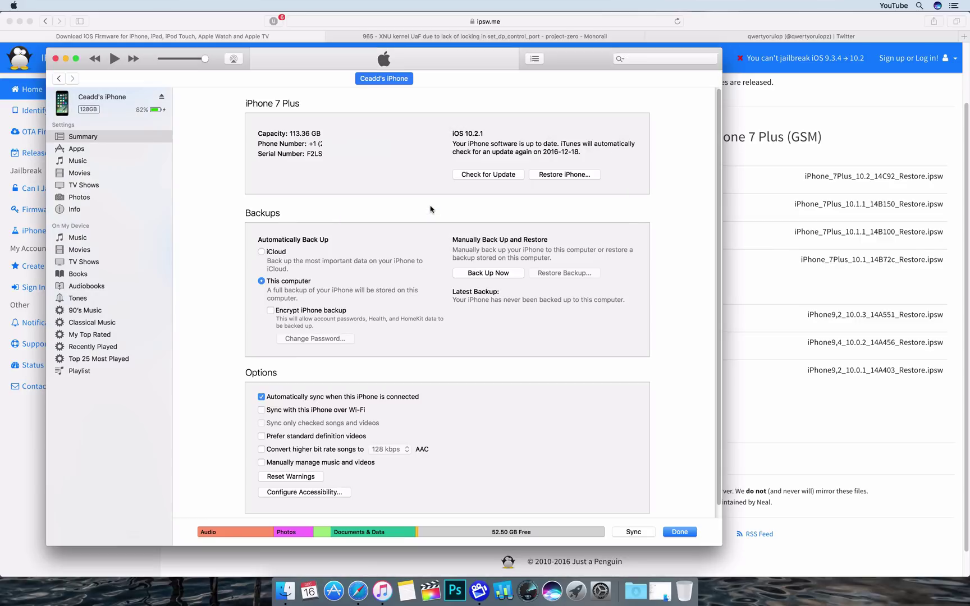
# Restore the iPhone using the iPhone 7 Plus 10.1.1 IPSW from the Downloads folder
pyautogui.keyDown('alt'); pyautogui.click(542, 176); pyautogui.keyUp('alt')
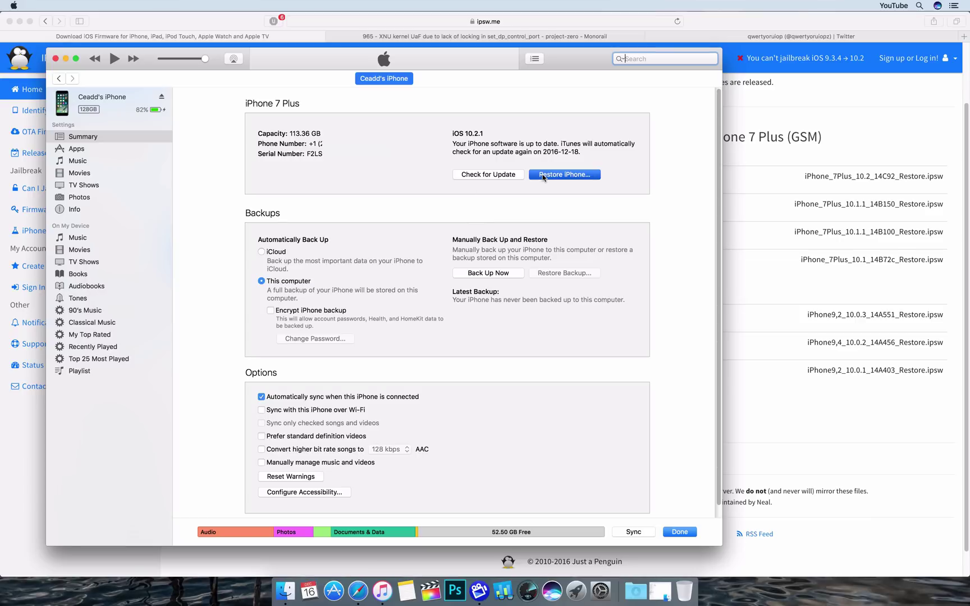
pyautogui.scroll(-3, 345, 278)
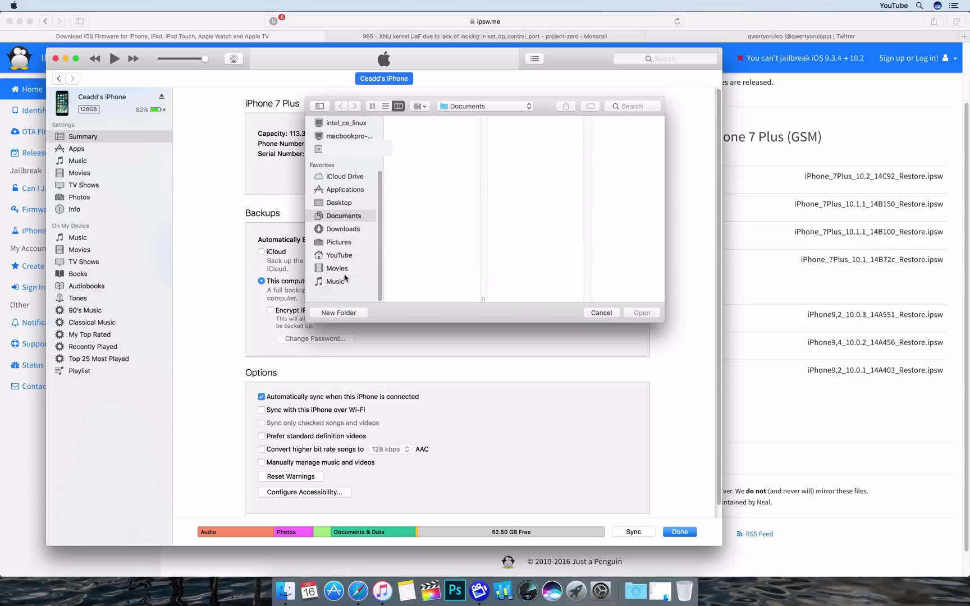
pyautogui.click(349, 245)
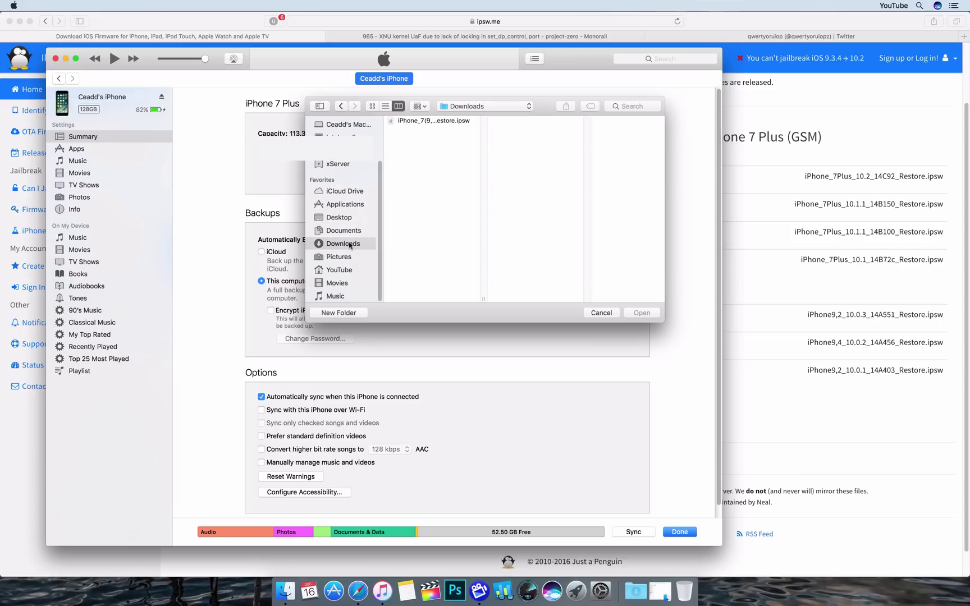
pyautogui.scroll(-2, 349, 246)
pyautogui.click(441, 121)
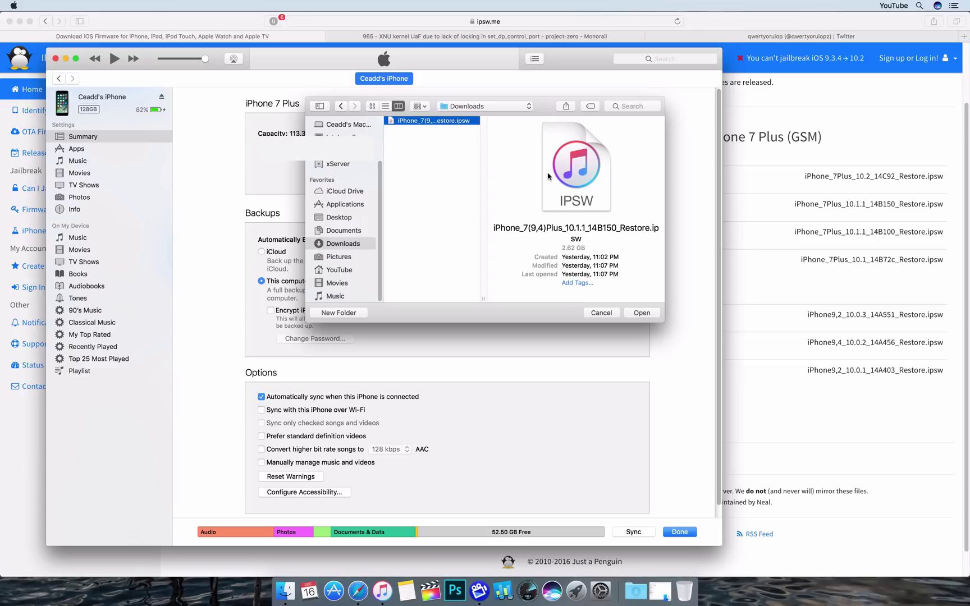
pyautogui.click(634, 312)
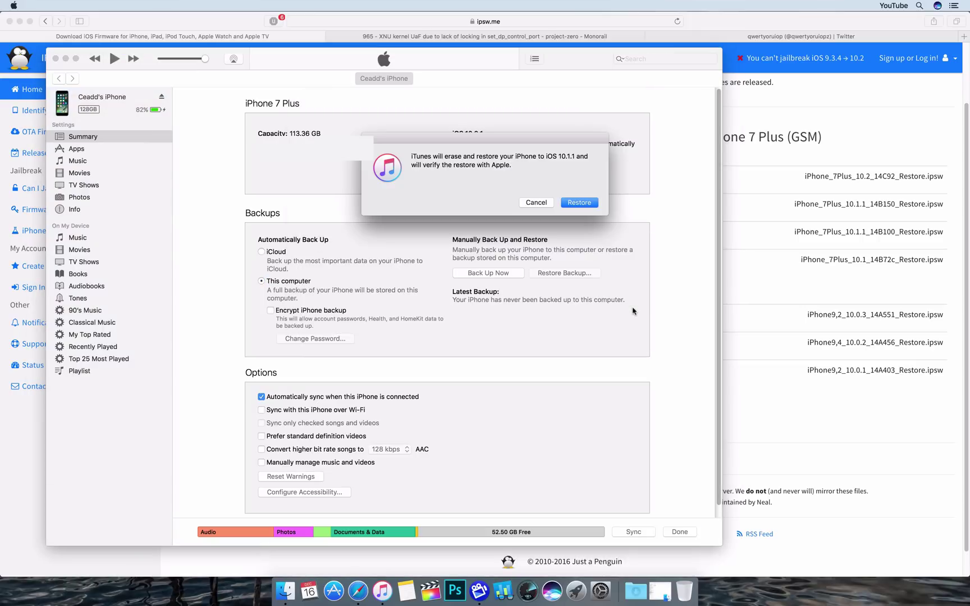
pyautogui.click(579, 203)
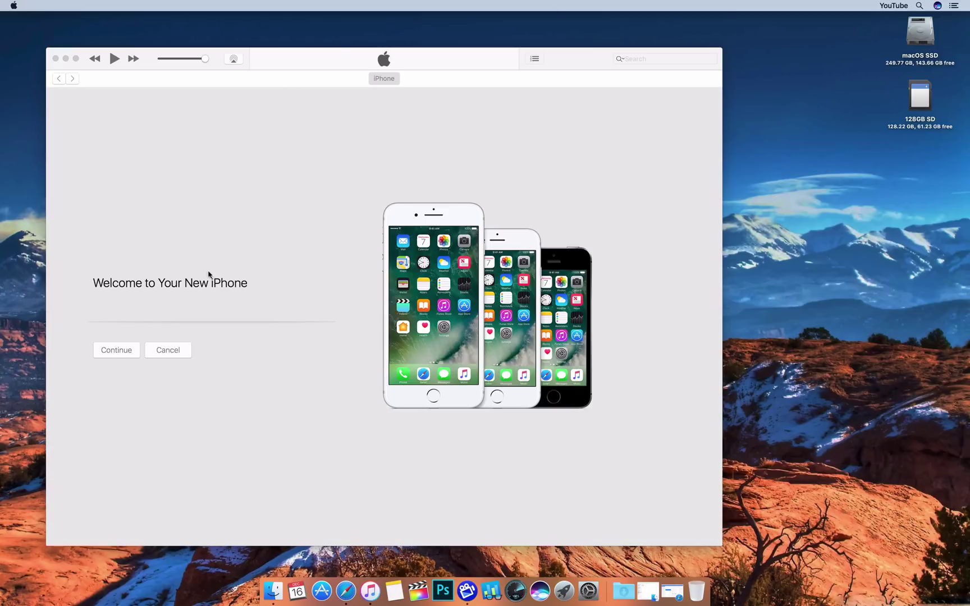
# Set the restored iPhone up as new and return to its summary page
pyautogui.click(107, 352)
pyautogui.click(107, 352)
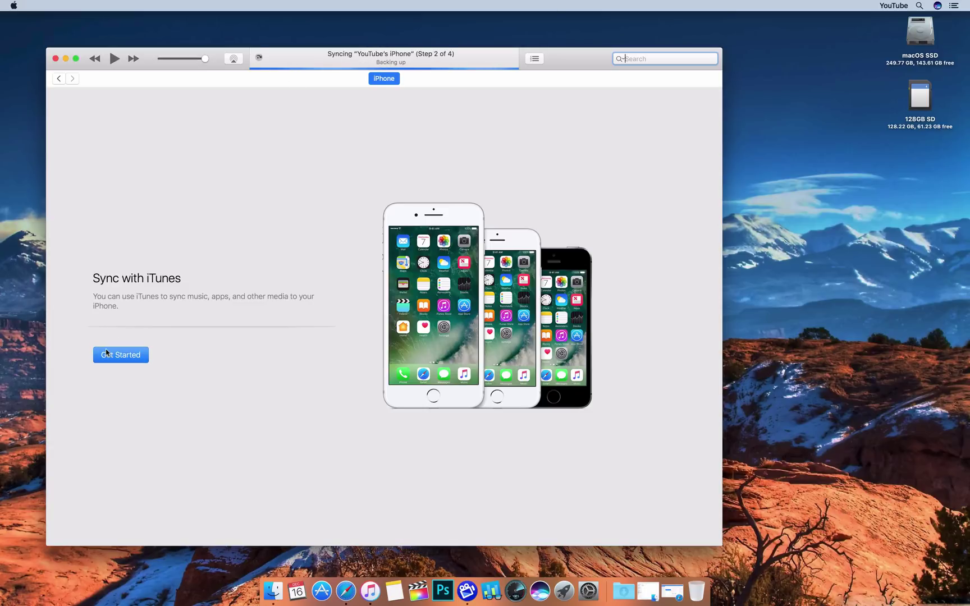
pyautogui.click(122, 357)
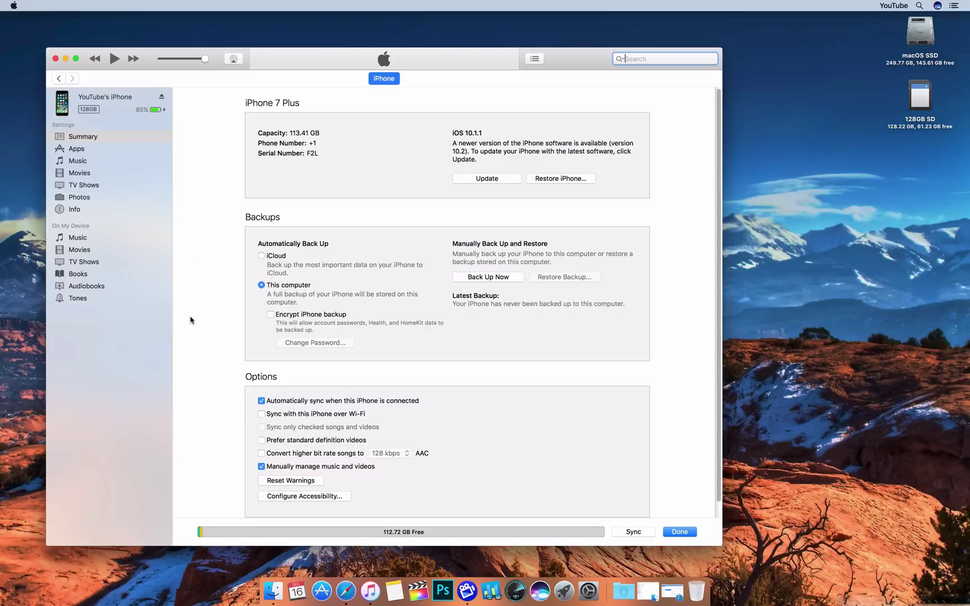